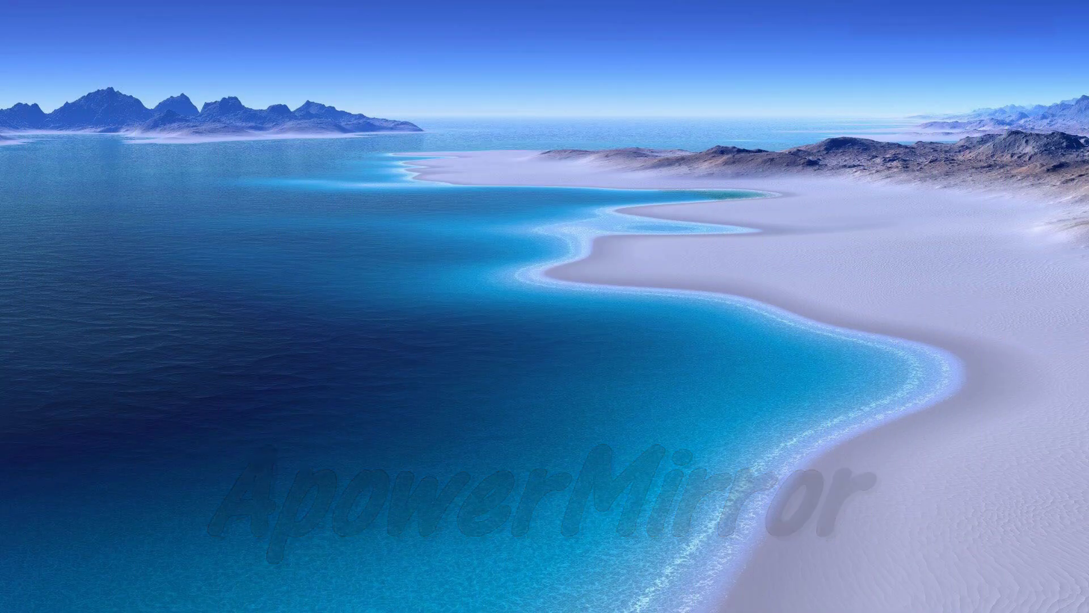
{"action": "type", "text": "ersoft"}
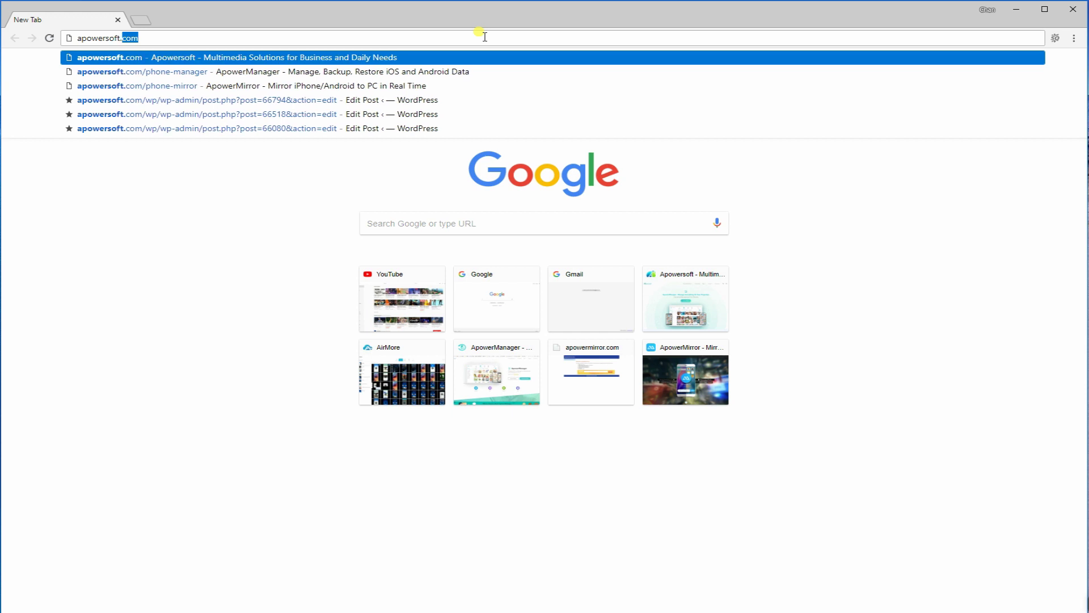
{"action": "type", "text": ".com/ph"}
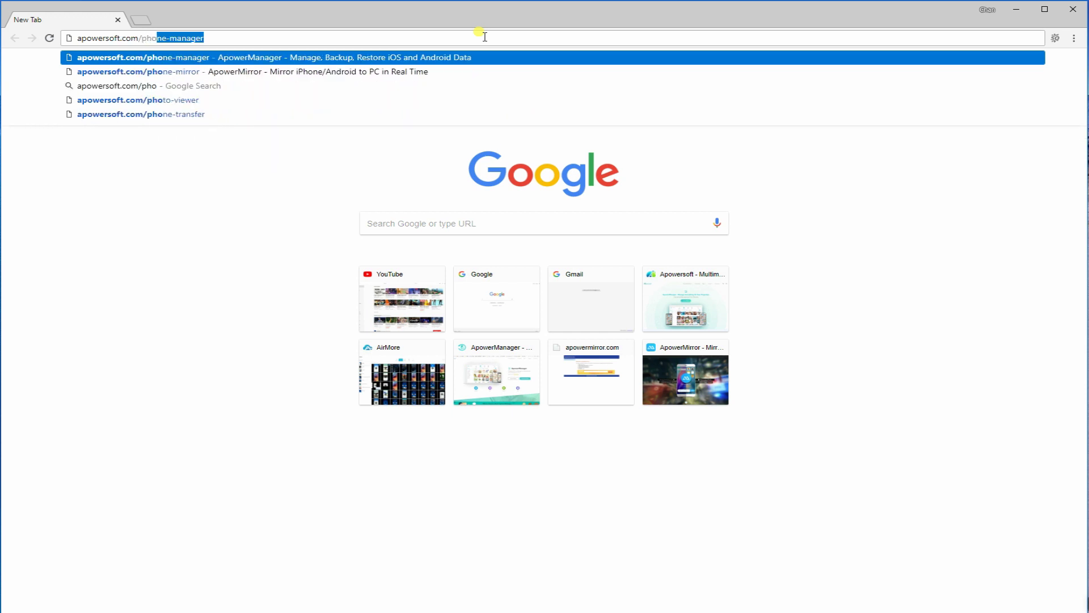
{"action": "type", "text": "one-mirror"}
Step: Load apowersoft.com/phone-mirror and start the ApowerMirror installer download
{"action": "key", "text": "Return"}
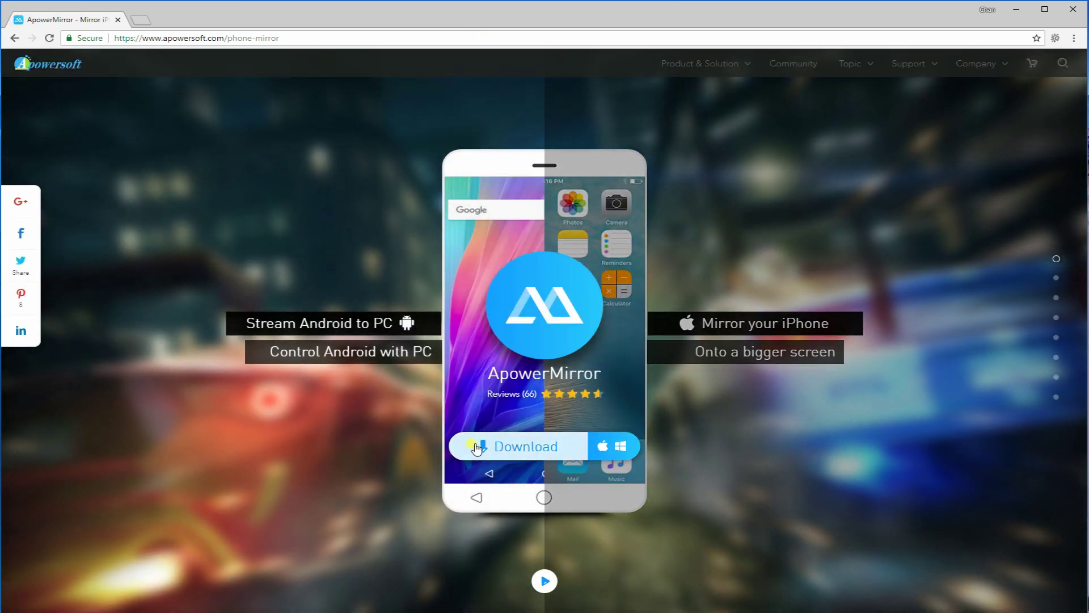
{"action": "left_click", "coordinate": [521, 448]}
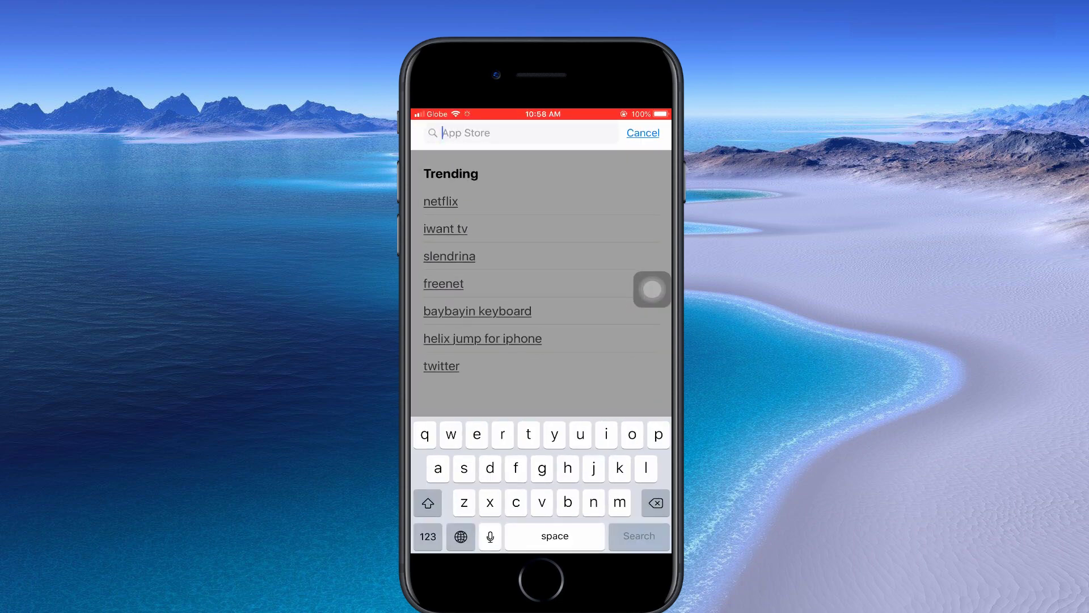
{"action": "type", "text": "apowe"}
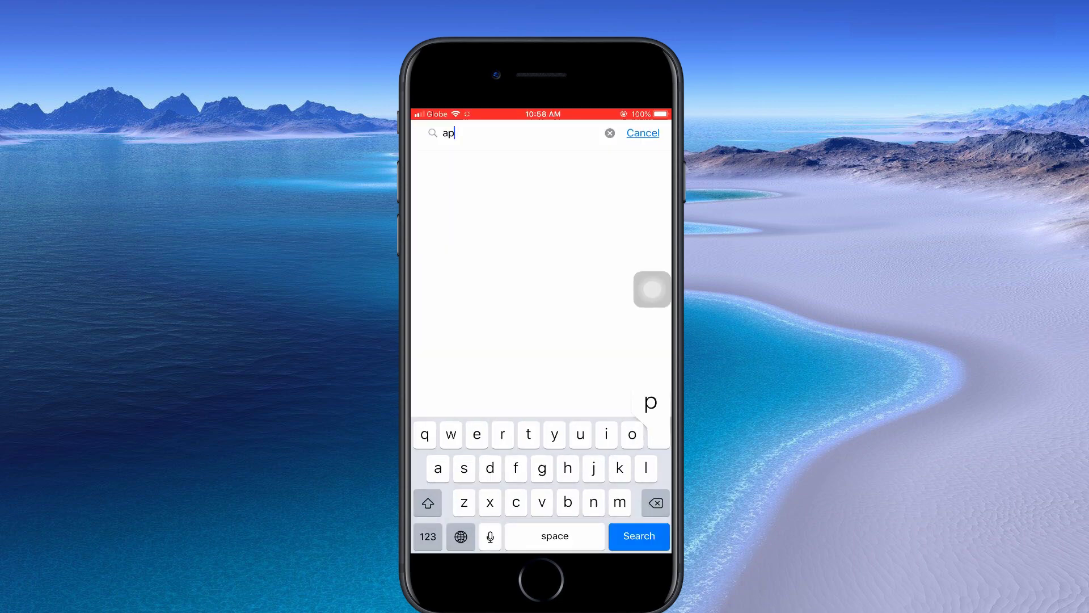
{"action": "type", "text": "rmirror"}
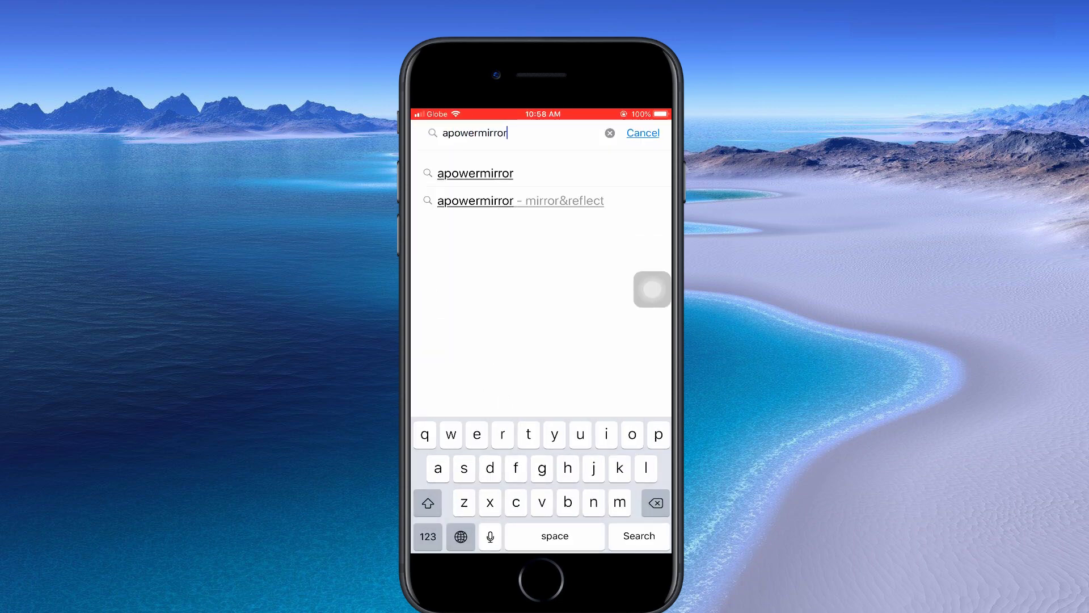
Step: Search the App Store for apowermirror and launch ApowerMirror from the results
{"action": "key", "text": "Return"}
{"action": "left_click", "coordinate": [637, 179]}
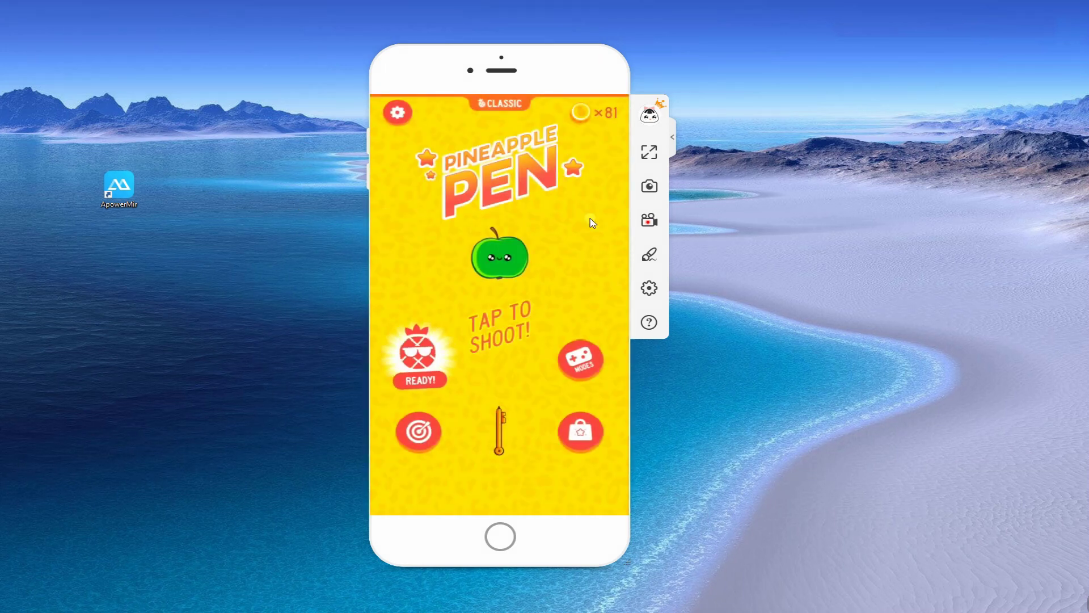
Step: Screenshot the mirrored game in full screen, view it, then return to windowed mirroring
{"action": "left_click", "coordinate": [646, 154]}
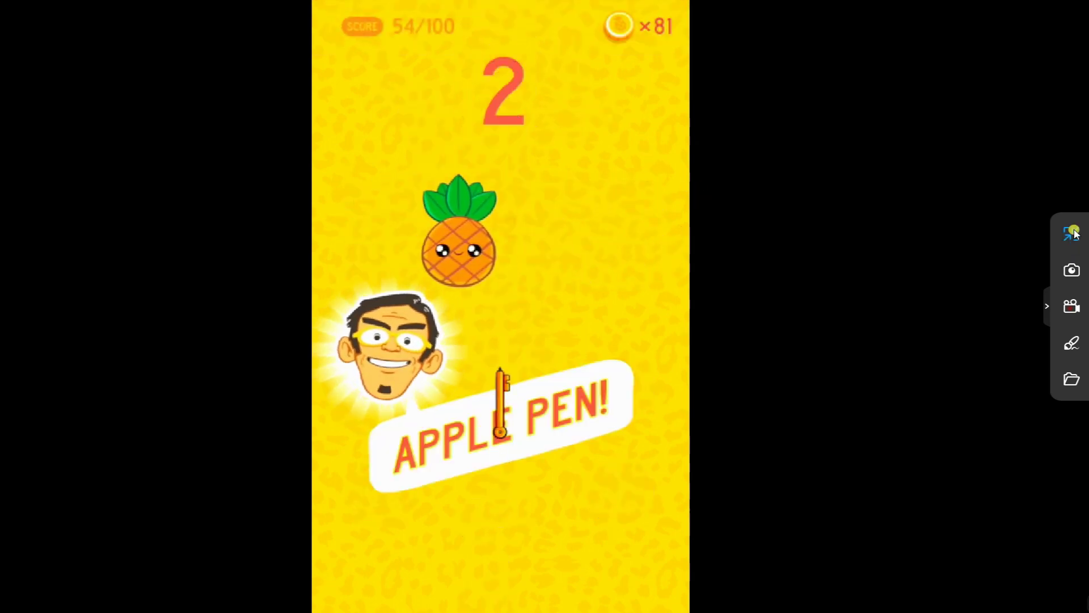
{"action": "left_click", "coordinate": [1071, 270]}
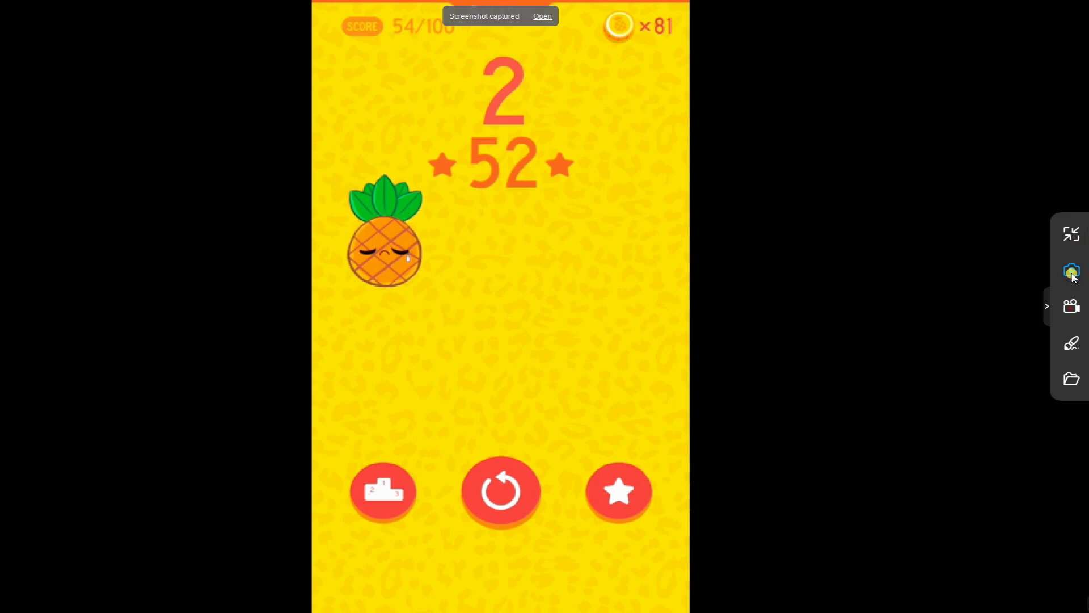
{"action": "left_click", "coordinate": [543, 16]}
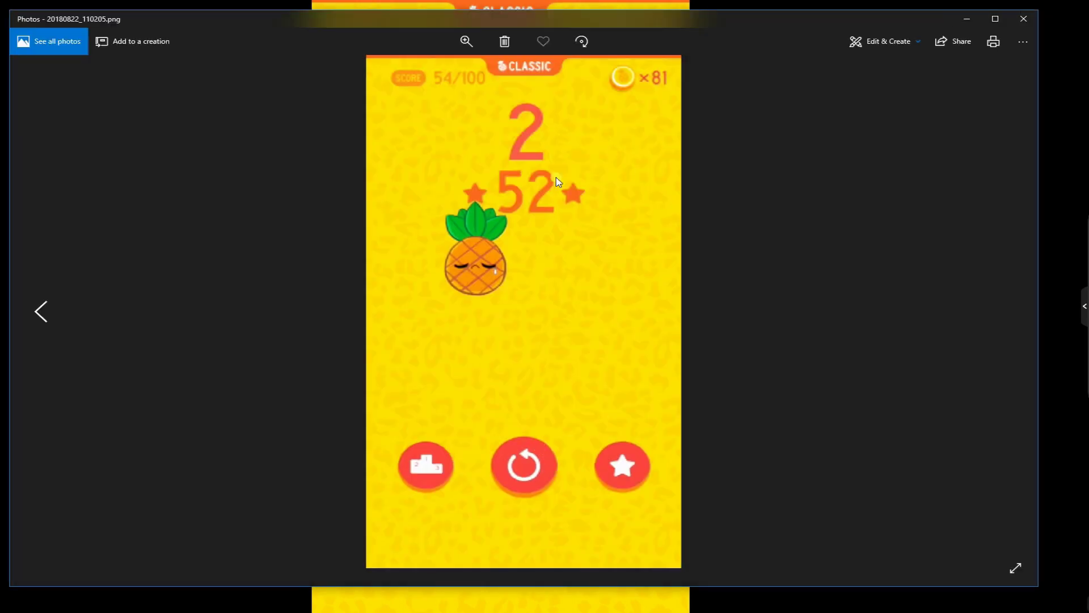
{"action": "left_click", "coordinate": [1026, 18]}
{"action": "left_click", "coordinate": [798, 73]}
{"action": "key", "text": "Escape"}
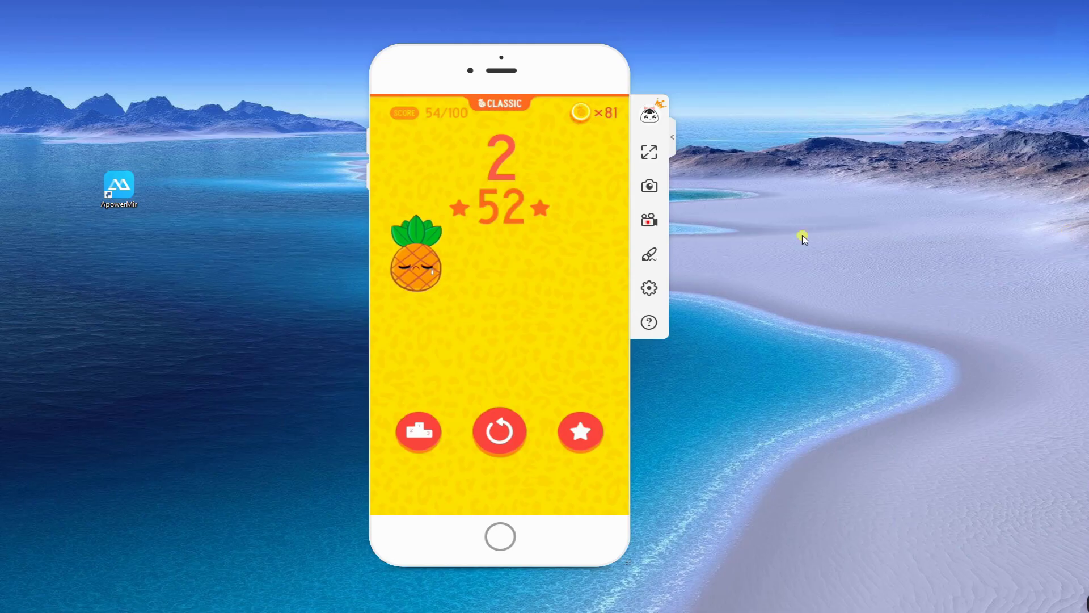
Step: Record a short clip of the mirrored game, play it back, then close the player and folder
{"action": "left_click", "coordinate": [649, 220]}
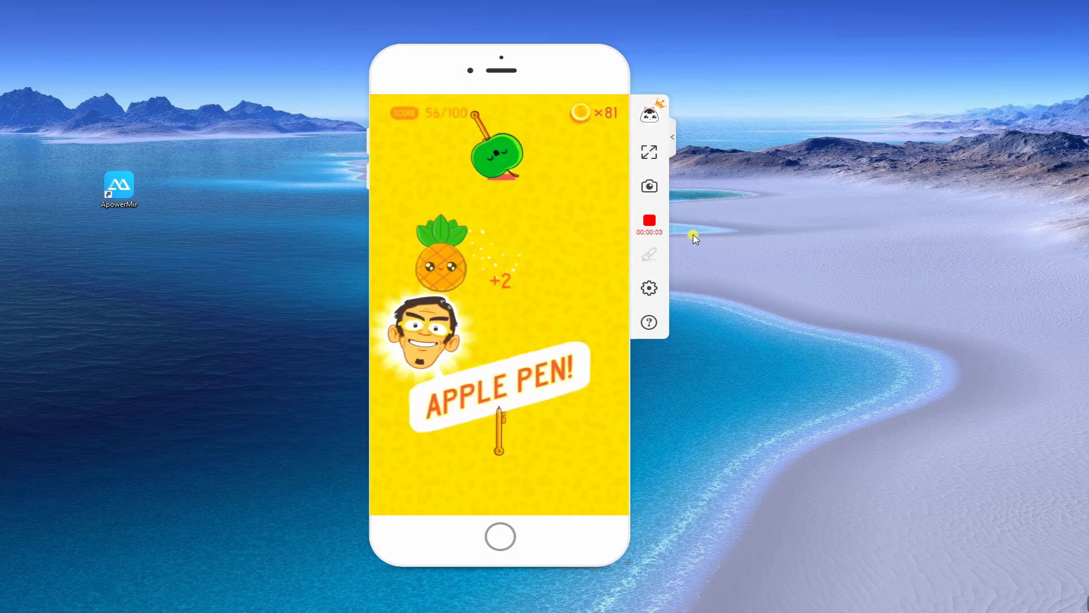
{"action": "left_click", "coordinate": [648, 229]}
{"action": "left_click", "coordinate": [540, 319]}
{"action": "double_click", "coordinate": [531, 432]}
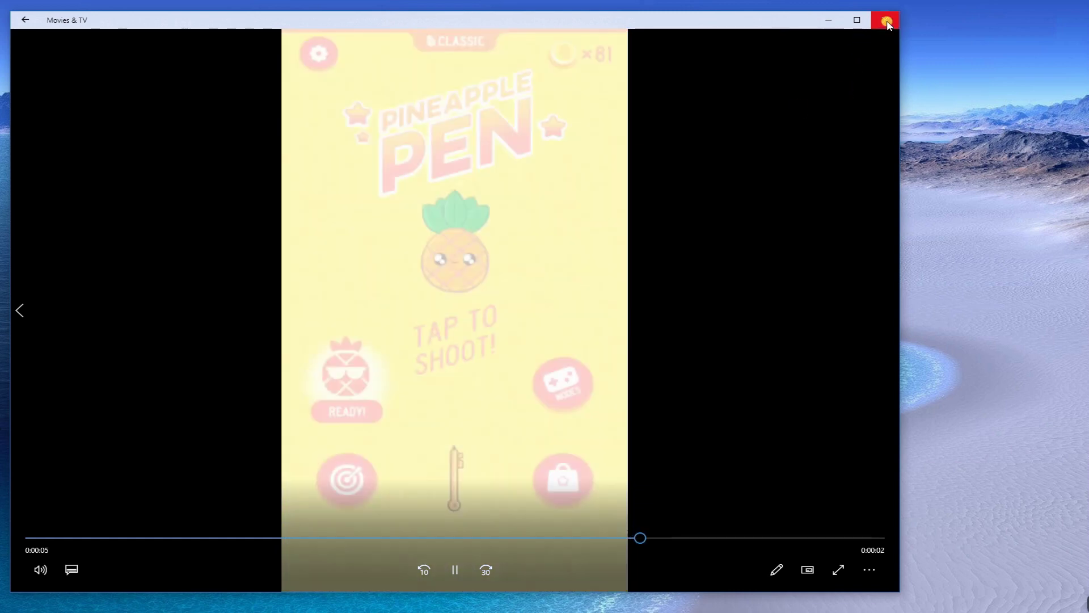
{"action": "left_click", "coordinate": [888, 23]}
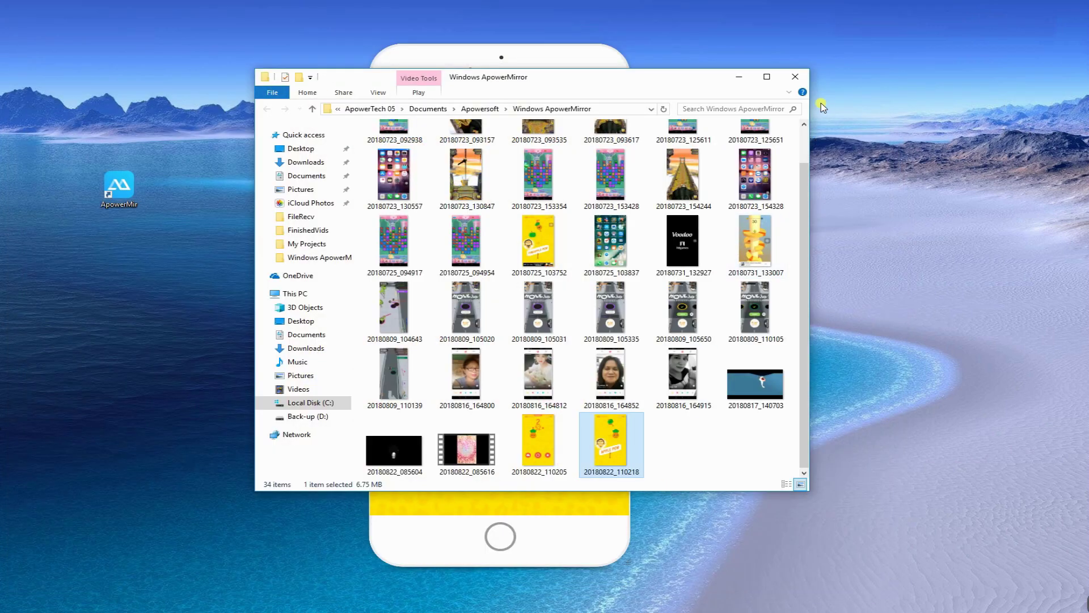
{"action": "left_click", "coordinate": [795, 77]}
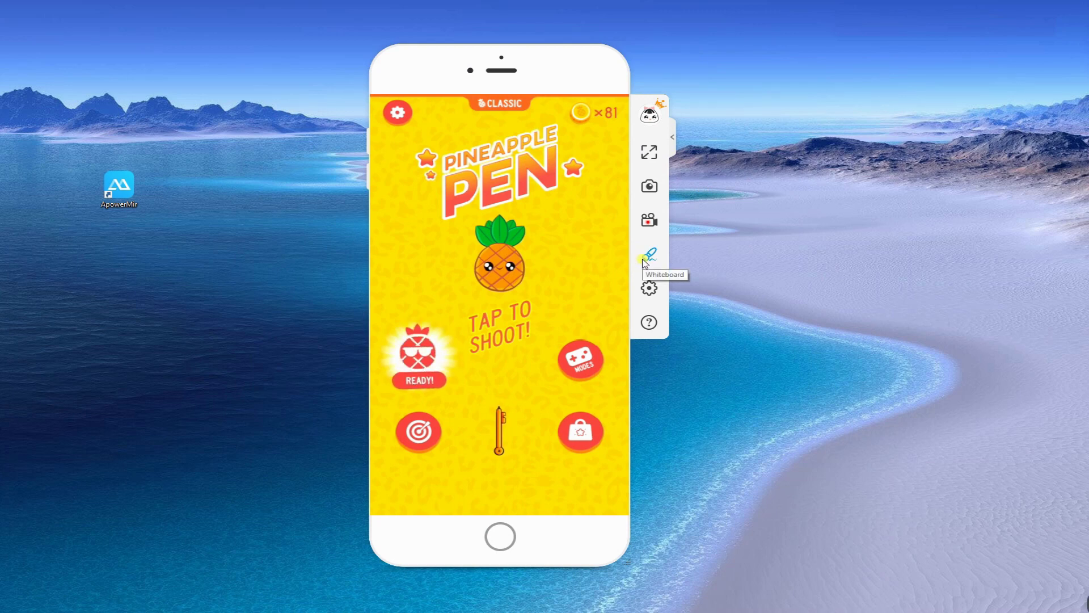
Step: Circle the ApowerManager icon with the yellow whiteboard pen, then erase it and close the whiteboard
{"action": "left_click", "coordinate": [647, 258]}
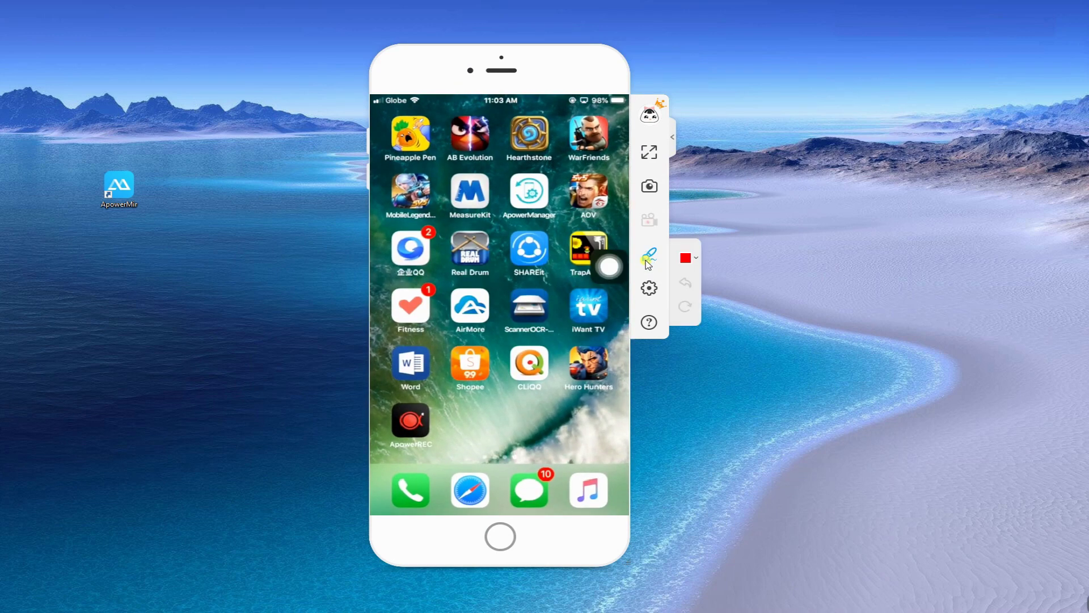
{"action": "left_click", "coordinate": [685, 258]}
{"action": "left_click", "coordinate": [685, 349]}
{"action": "left_click_drag", "start_coordinate": [543, 171], "coordinate": [562, 197]}
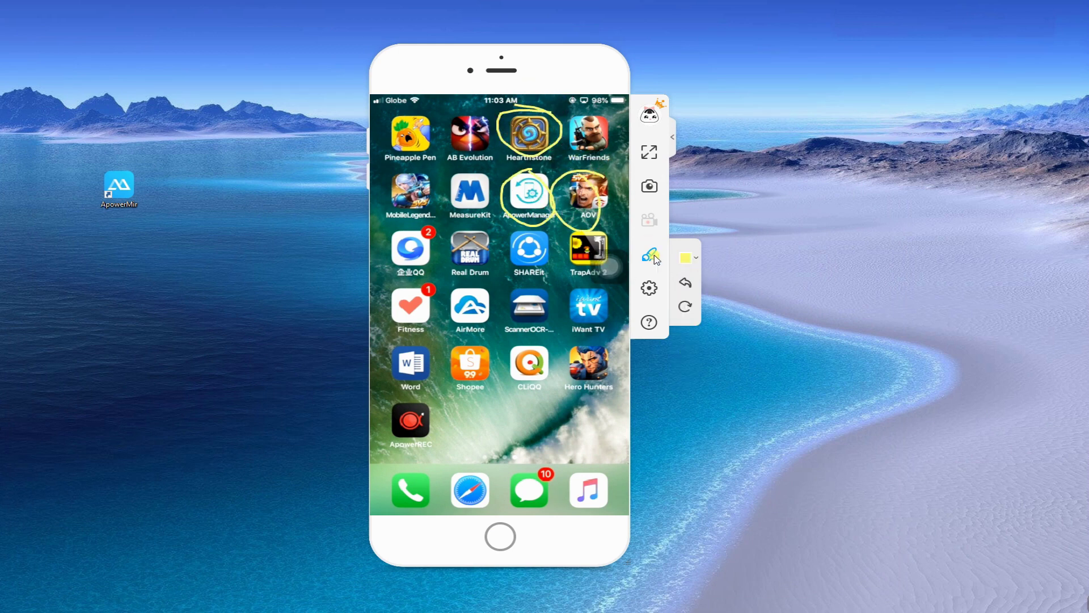
{"action": "left_click", "coordinate": [685, 285]}
{"action": "left_click", "coordinate": [649, 256]}
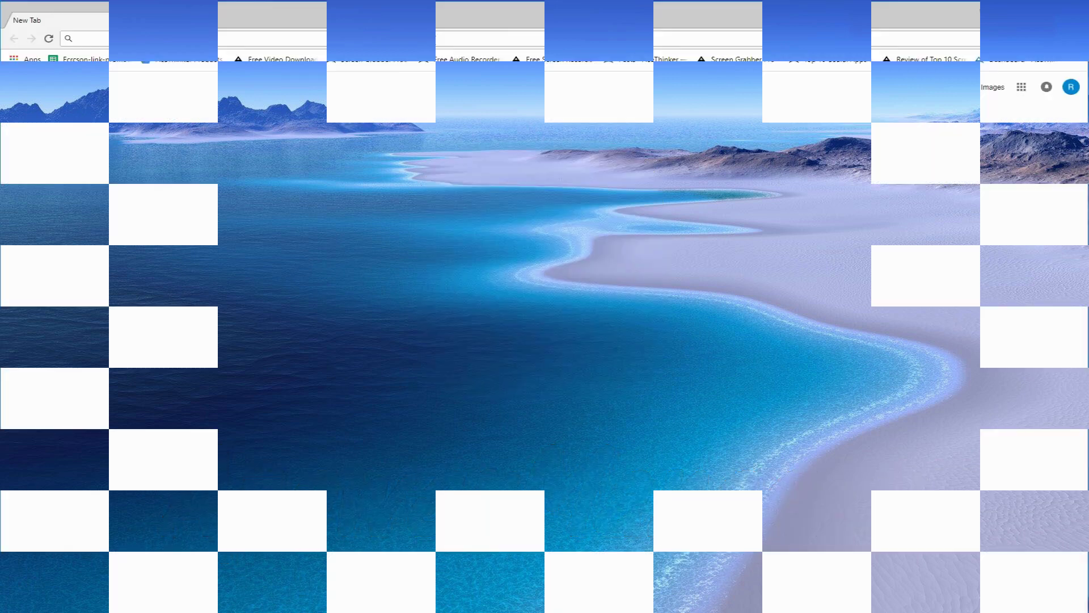
{"action": "type", "text": "a"}
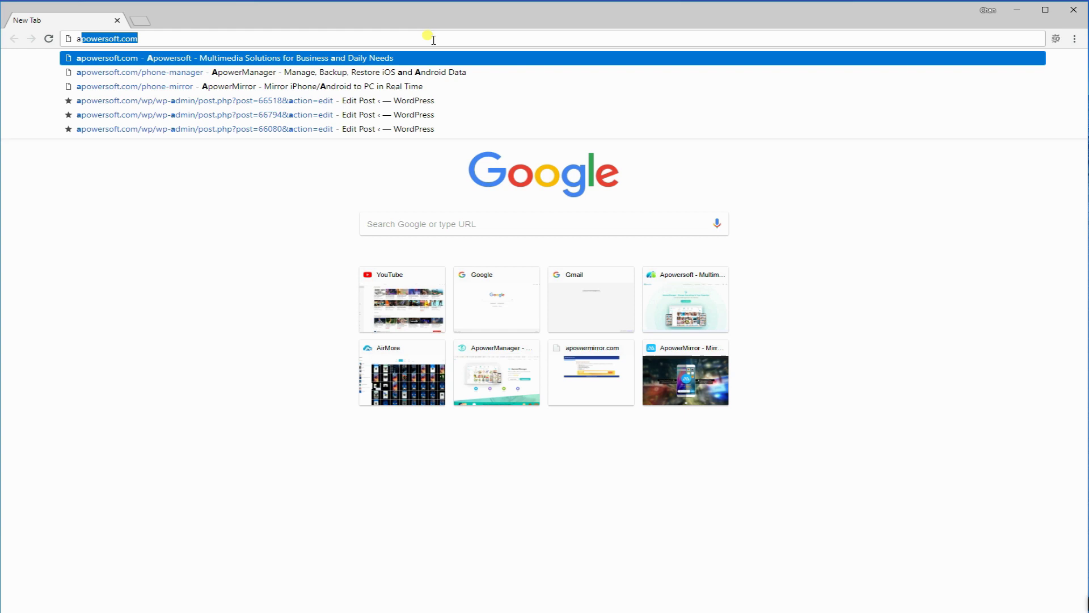
{"action": "type", "text": "powersoft"}
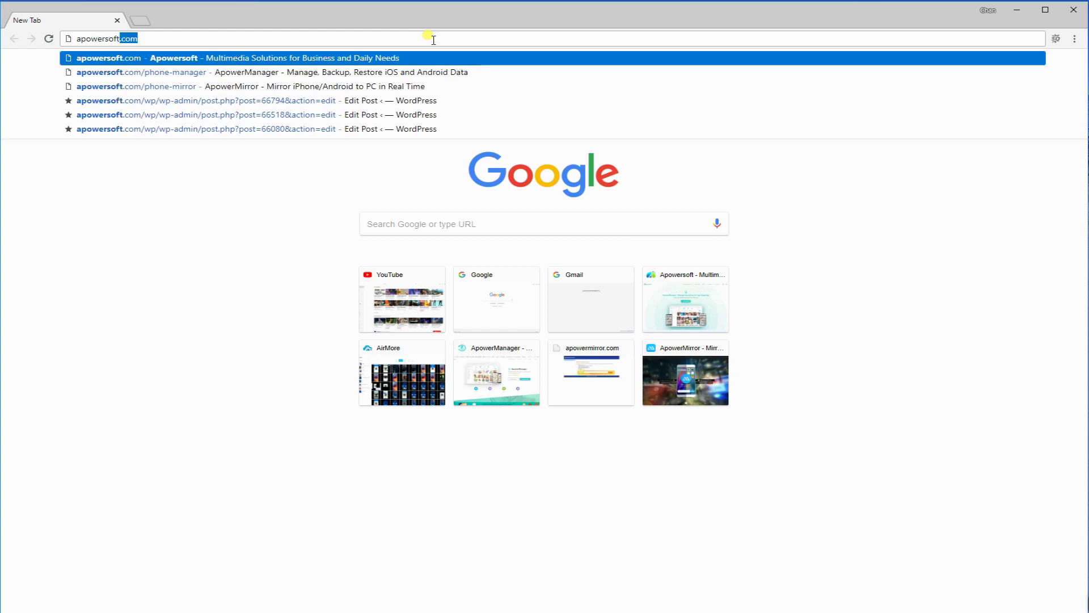
{"action": "type", "text": ".com/ph"}
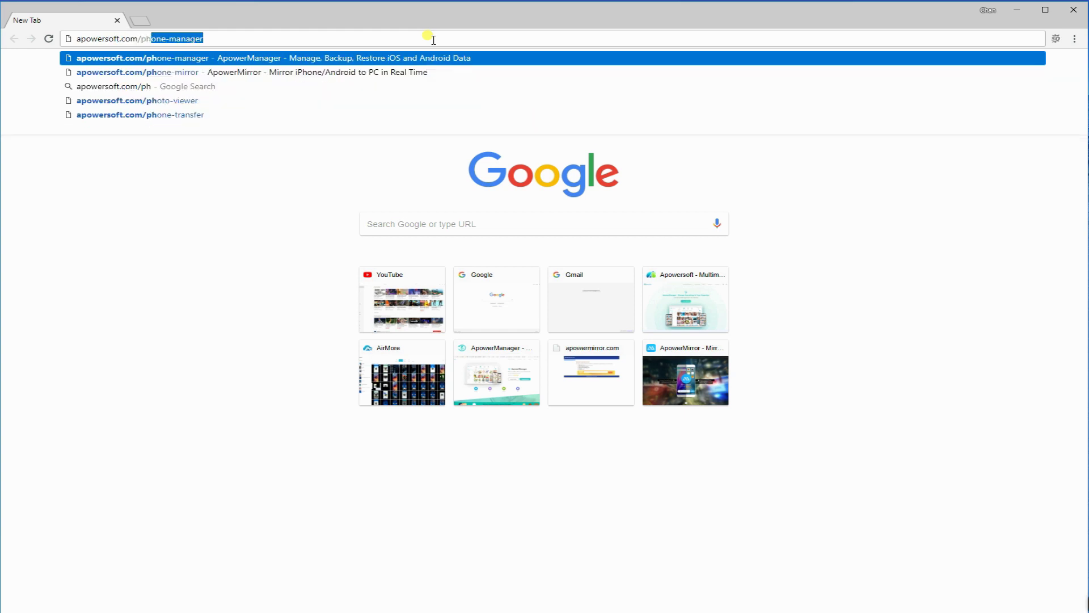
{"action": "type", "text": "one-manager"}
Step: Open the apowersoft.com/phone-manager page in Chrome
{"action": "key", "text": "Return"}
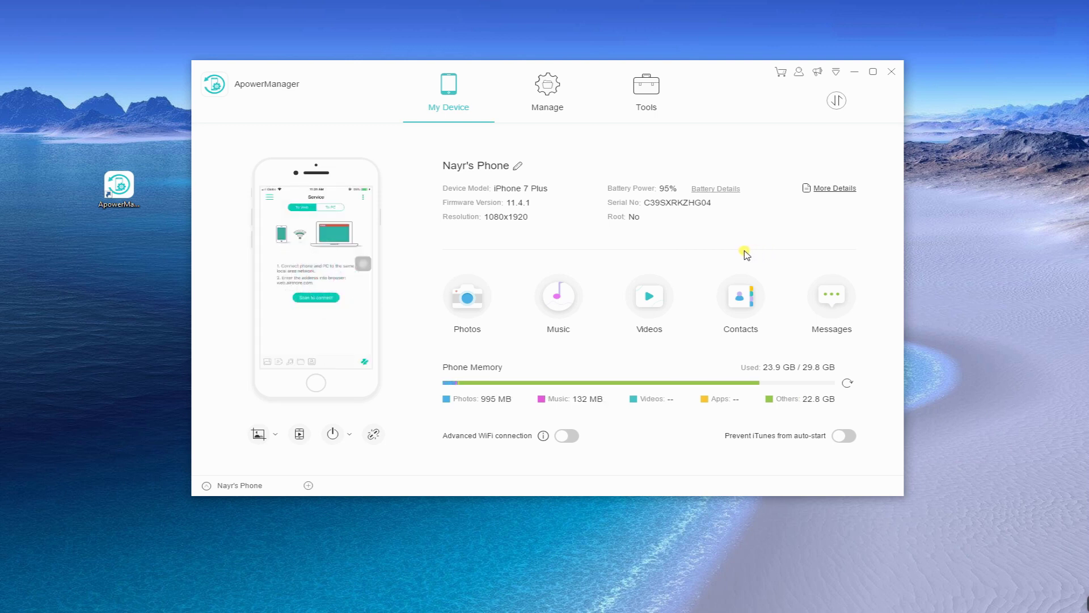
Step: Mirror the phone full screen in Reflector and save a screenshot to the local drive
{"action": "left_click", "coordinate": [300, 438]}
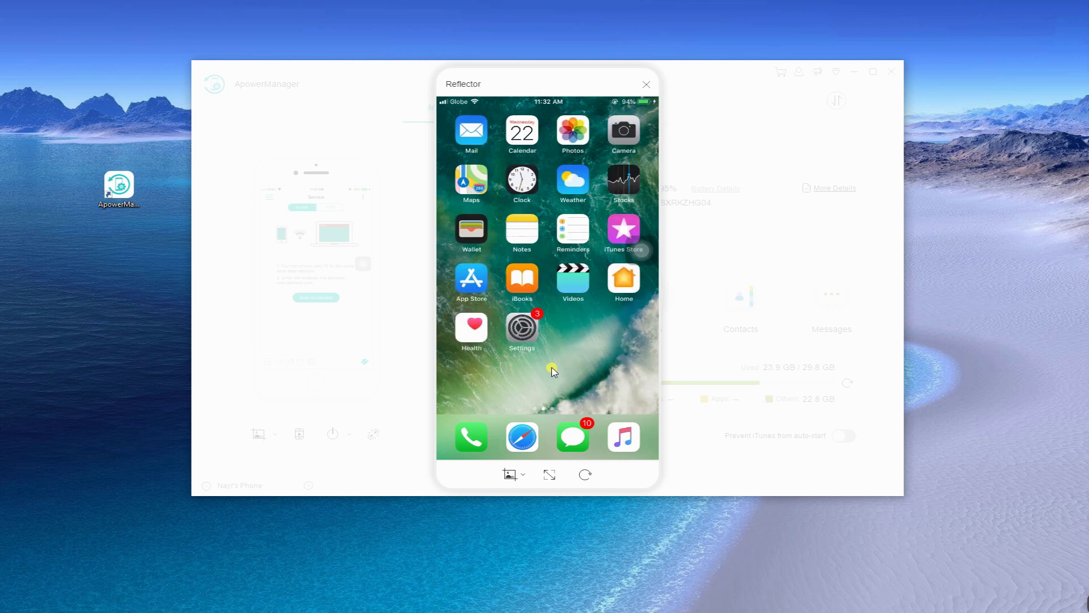
{"action": "left_click", "coordinate": [548, 475]}
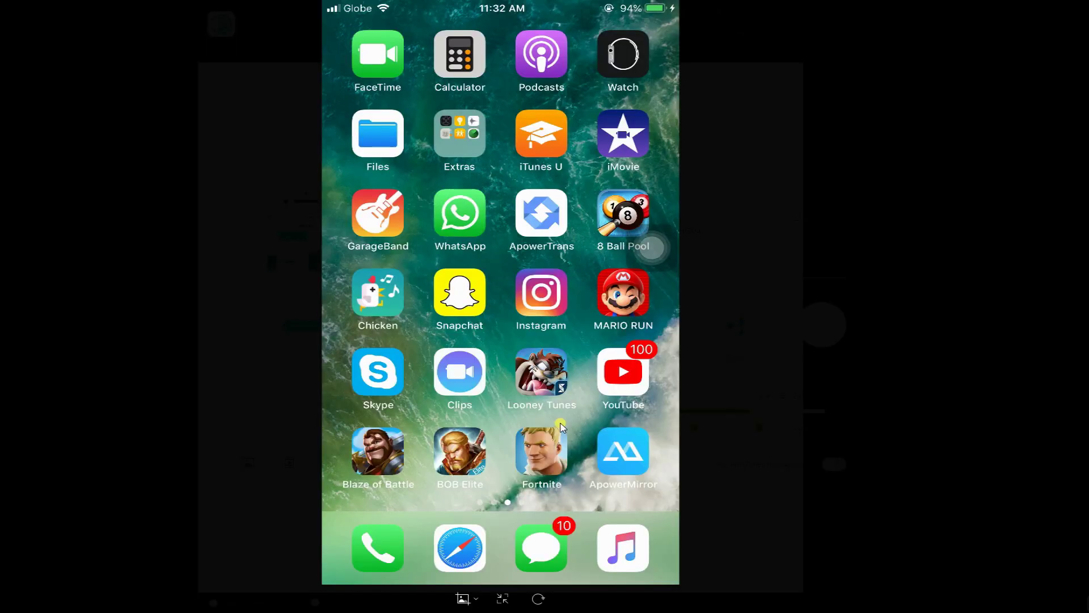
{"action": "left_click", "coordinate": [506, 599]}
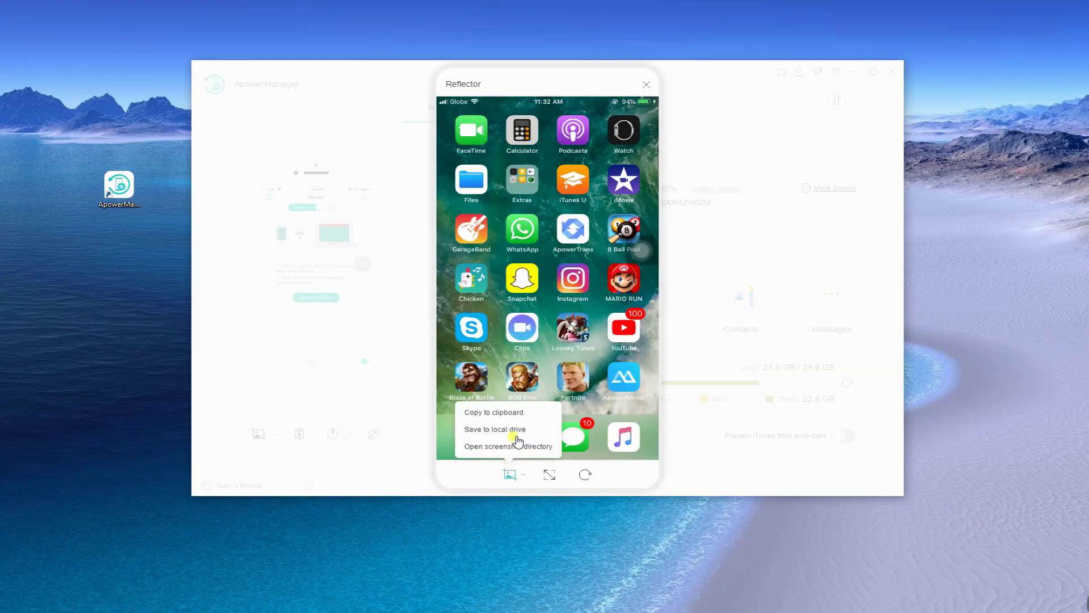
{"action": "left_click", "coordinate": [518, 441]}
Step: View the saved screenshot, close the viewer, folder and mirror window, then disconnect the phone
{"action": "double_click", "coordinate": [690, 255]}
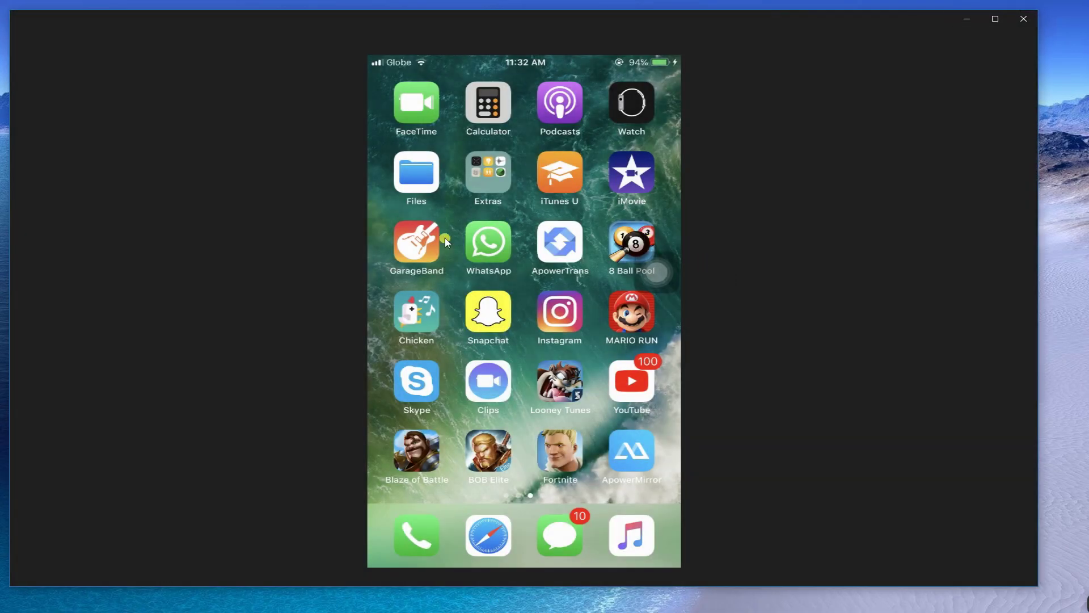
{"action": "left_click", "coordinate": [1023, 18]}
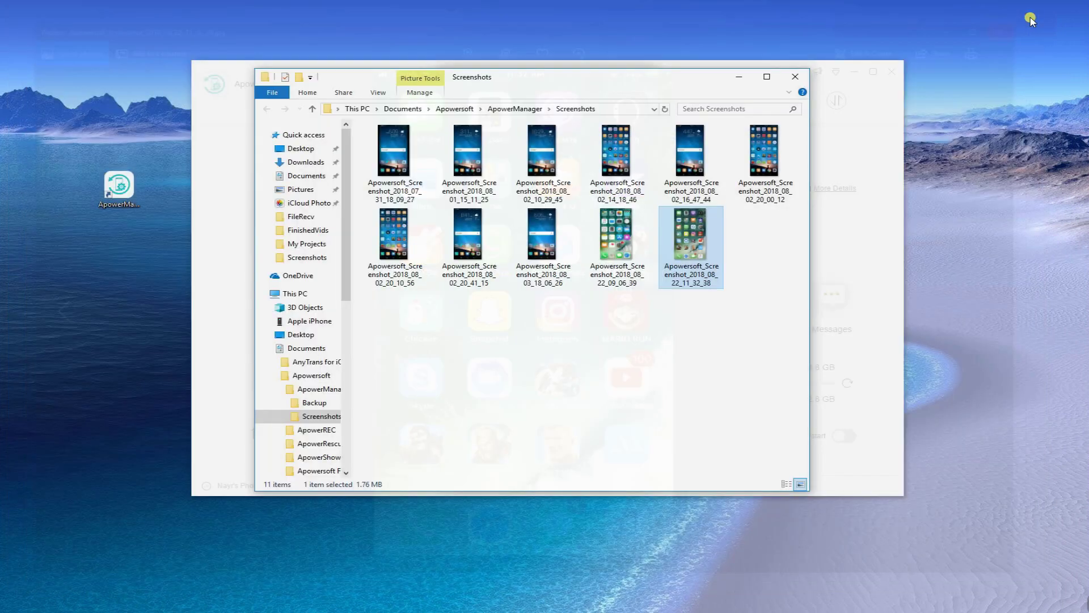
{"action": "left_click", "coordinate": [796, 78]}
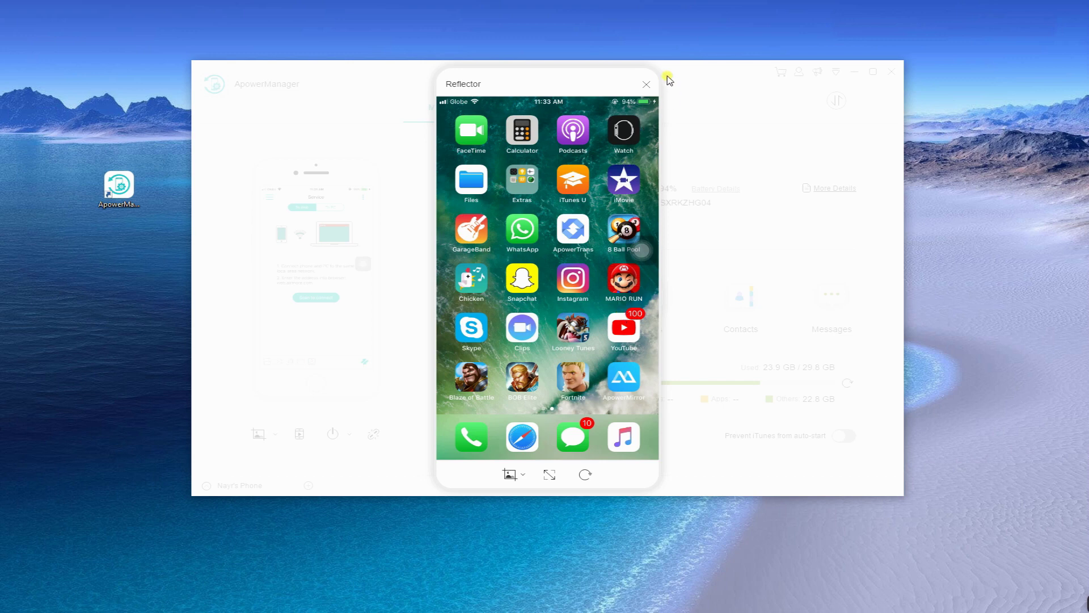
{"action": "left_click", "coordinate": [646, 86]}
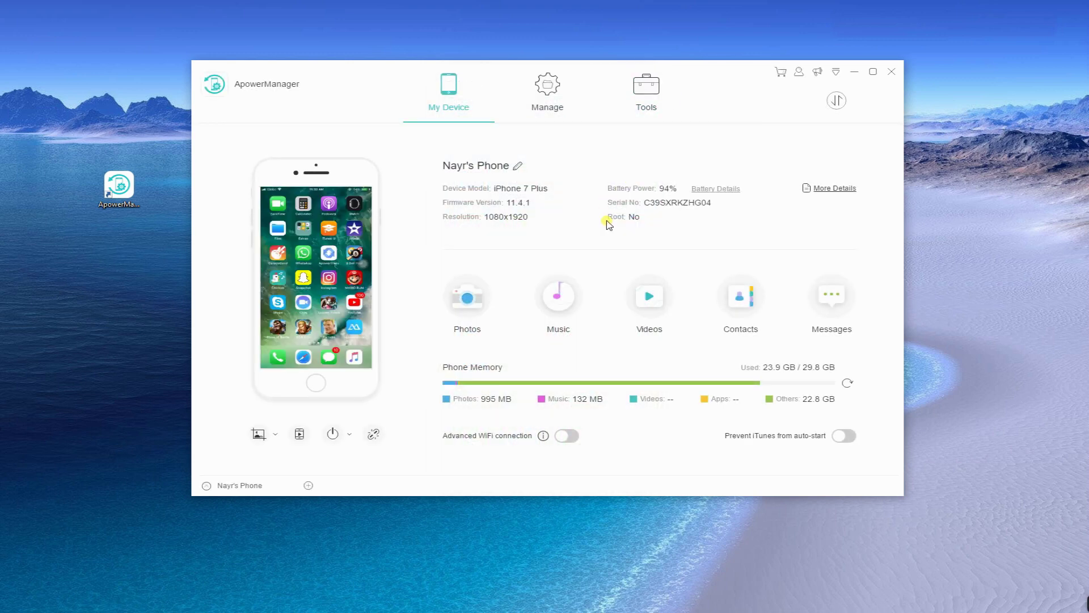
{"action": "left_click", "coordinate": [373, 436]}
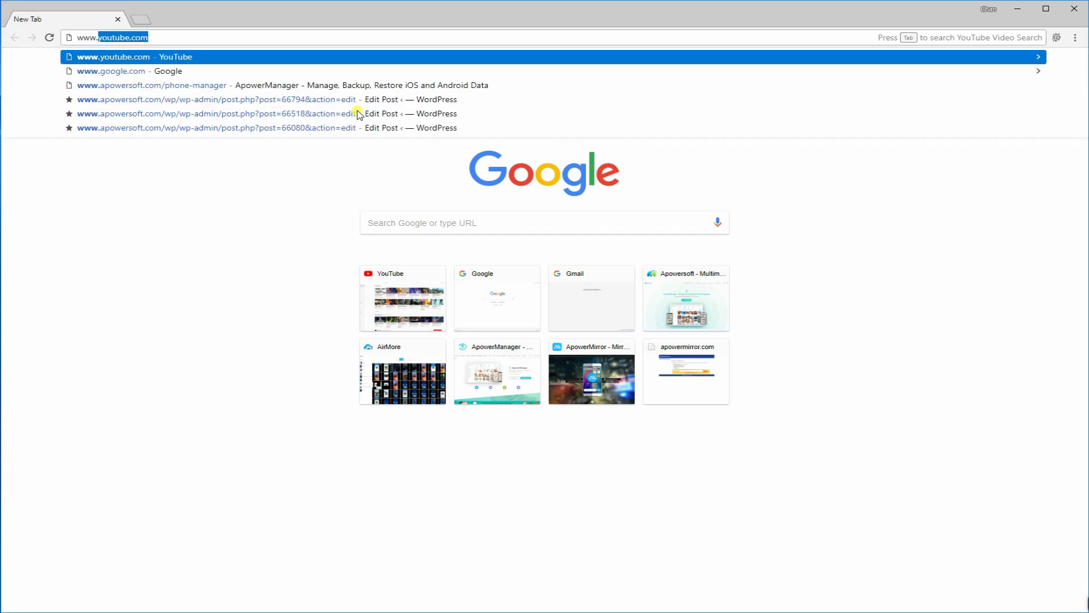
{"action": "type", "text": "5kplayer.com"}
{"action": "key", "text": "Return"}
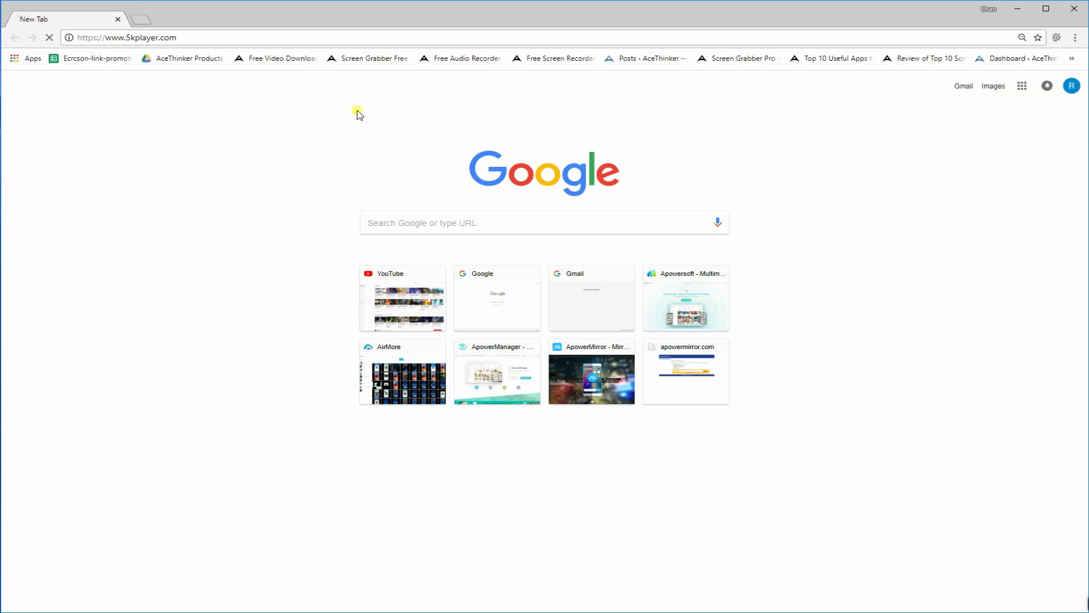
{"action": "scroll", "coordinate": [484, 324], "scroll_direction": "down", "scroll_amount": 2}
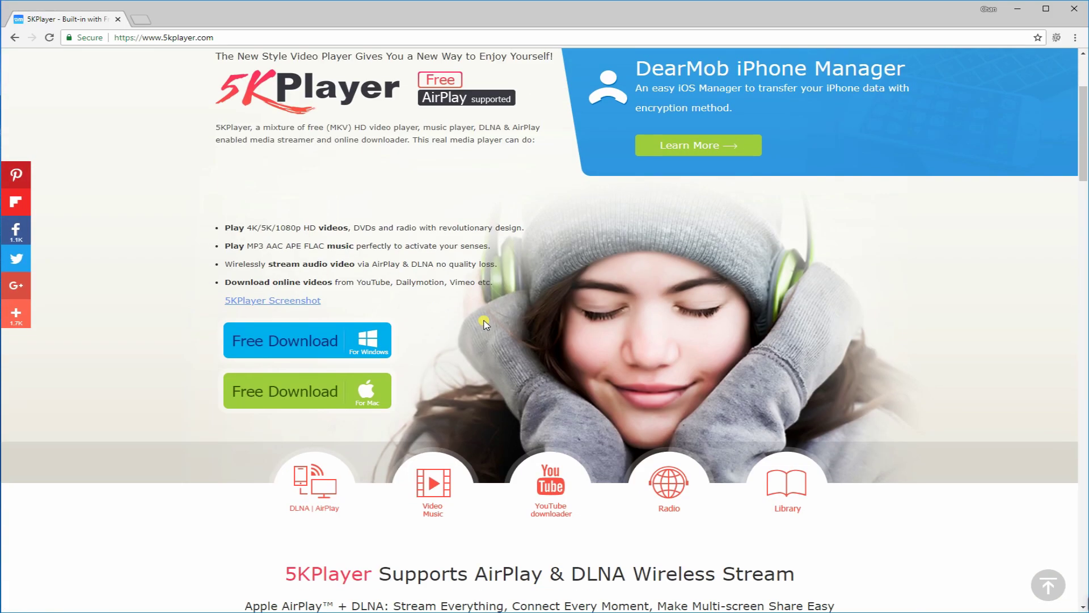
{"action": "left_click", "coordinate": [316, 346]}
{"action": "left_click", "coordinate": [560, 336]}
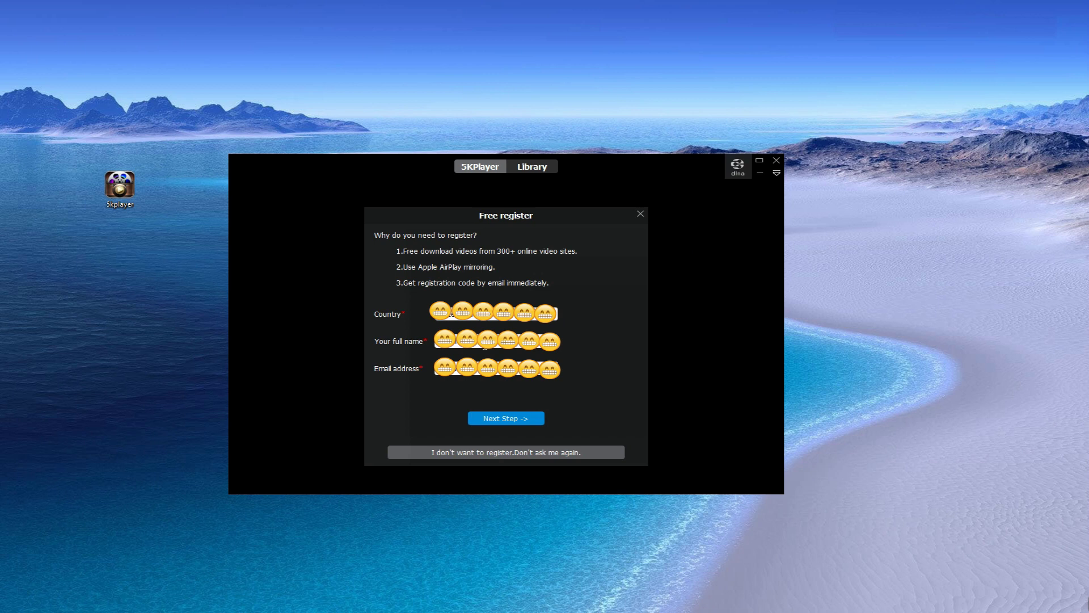
Step: Submit the 5KPlayer free registration details and confirm the email address
{"action": "left_click", "coordinate": [486, 417]}
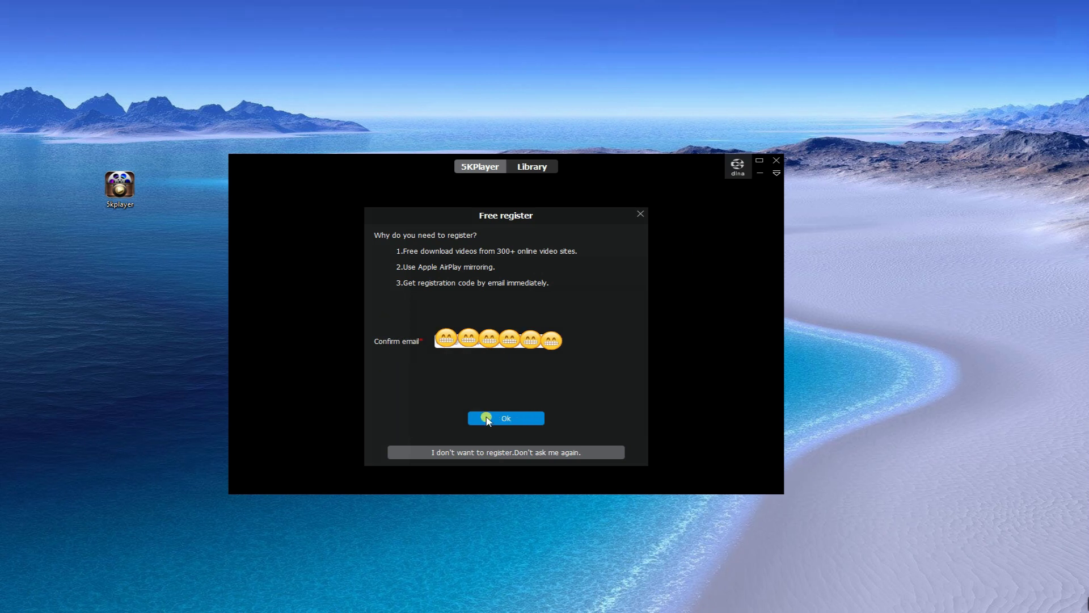